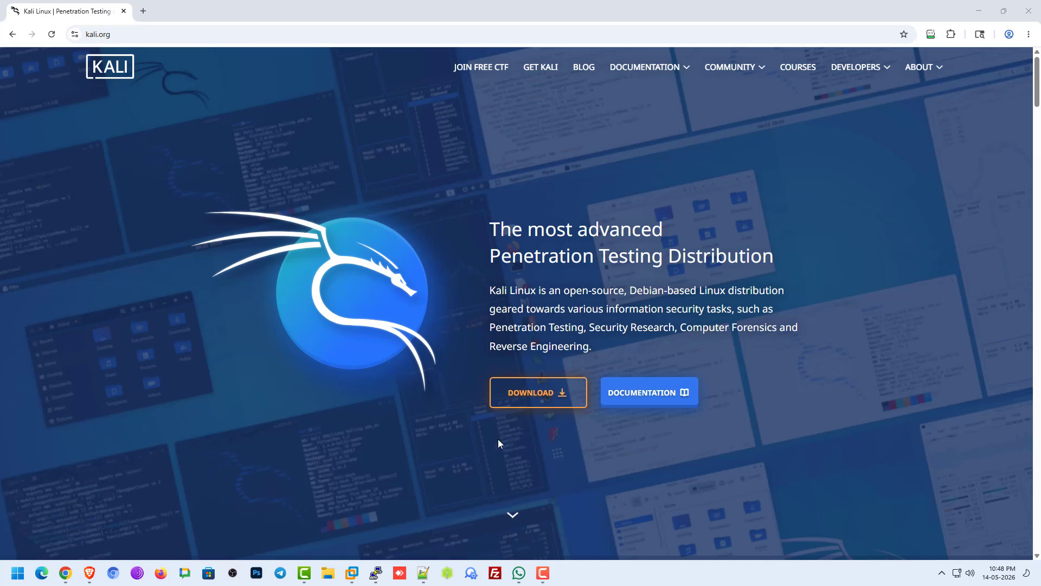
# Open the Kali Linux download page and view the recommended pre-built virtual machine images, including the VMware one
pyautogui.click(539, 392)
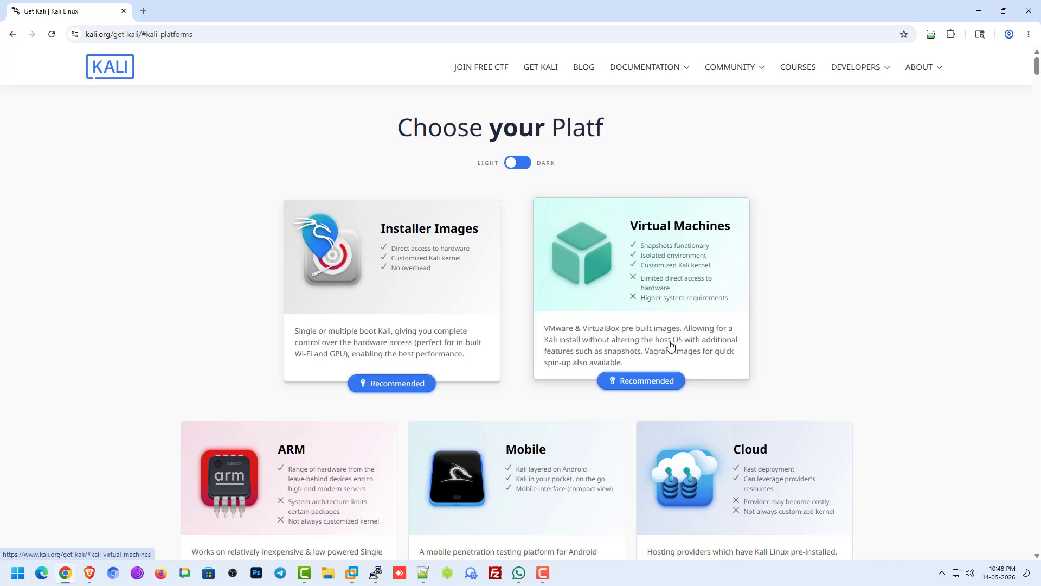
pyautogui.click(657, 363)
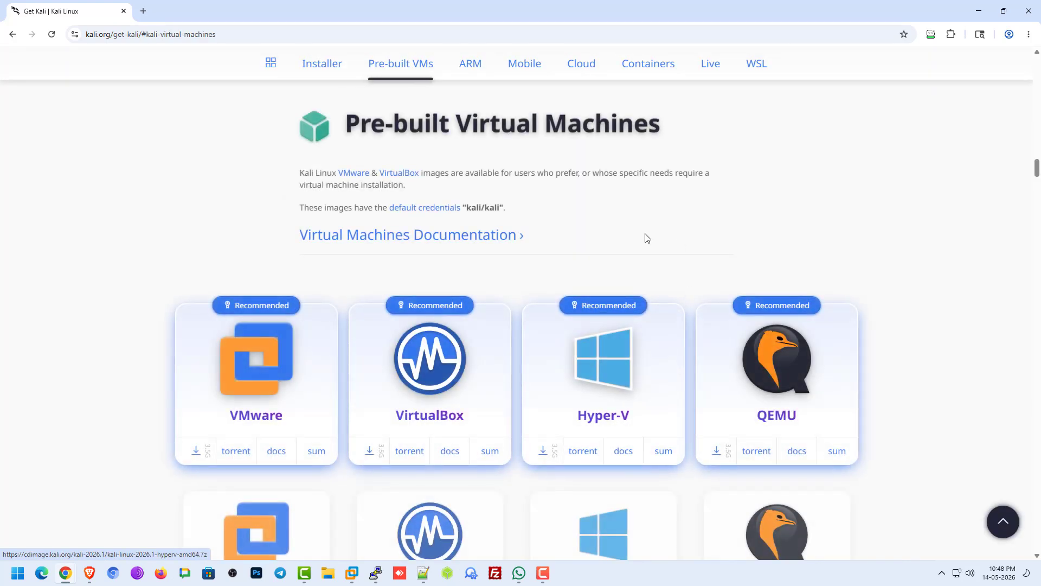
pyautogui.scroll(-2, 647, 237)
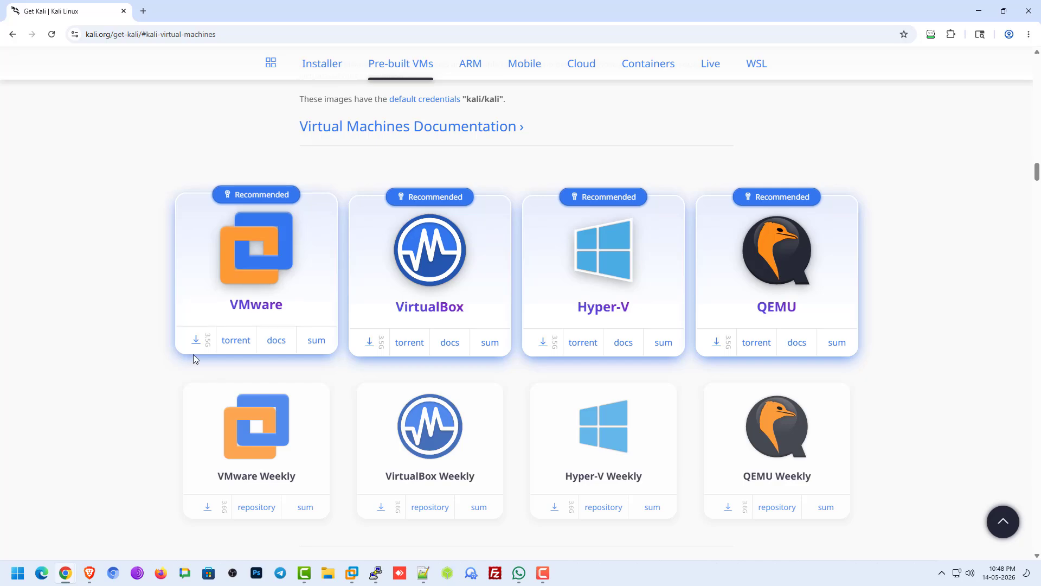
# Switch from the browser to the desktop and extract the kali-linux-2026.1-vmware-amd64 archive there
pyautogui.click(979, 11)
pyautogui.moveTo(432, 36); pyautogui.dragTo(581, 124)
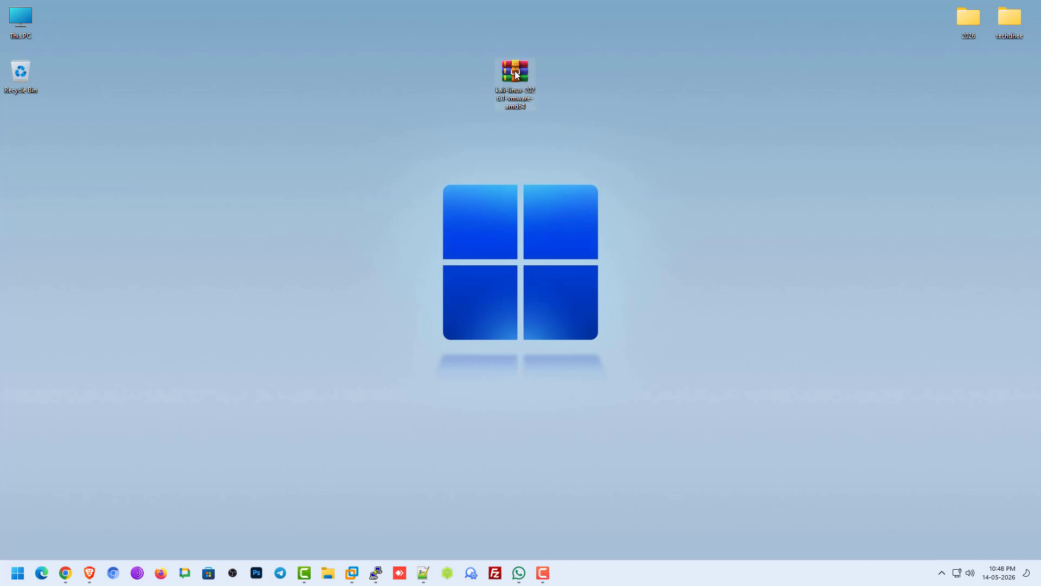
pyautogui.rightClick(516, 74)
pyautogui.click(592, 138)
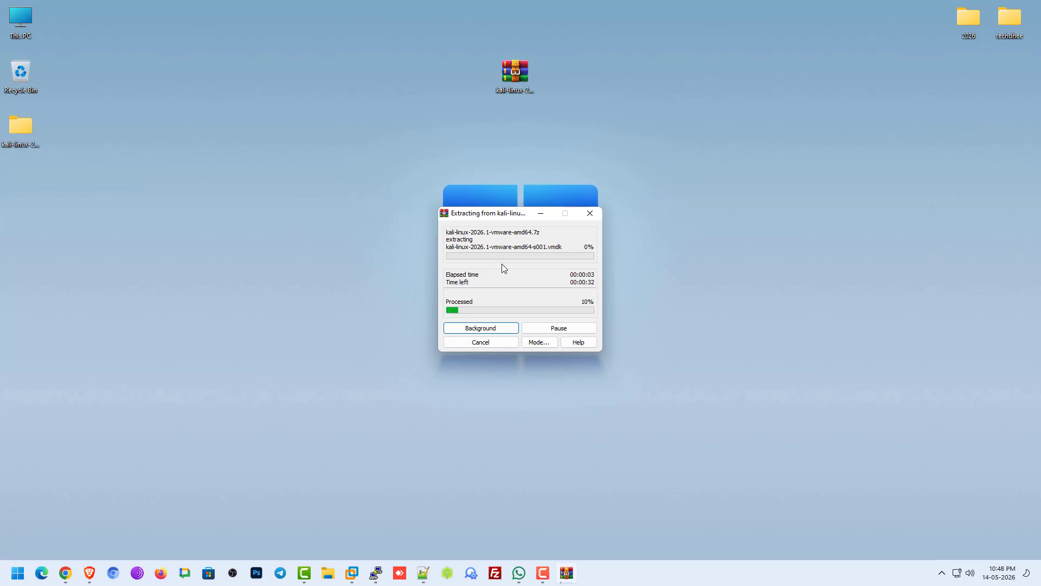
pyautogui.click(129, 133)
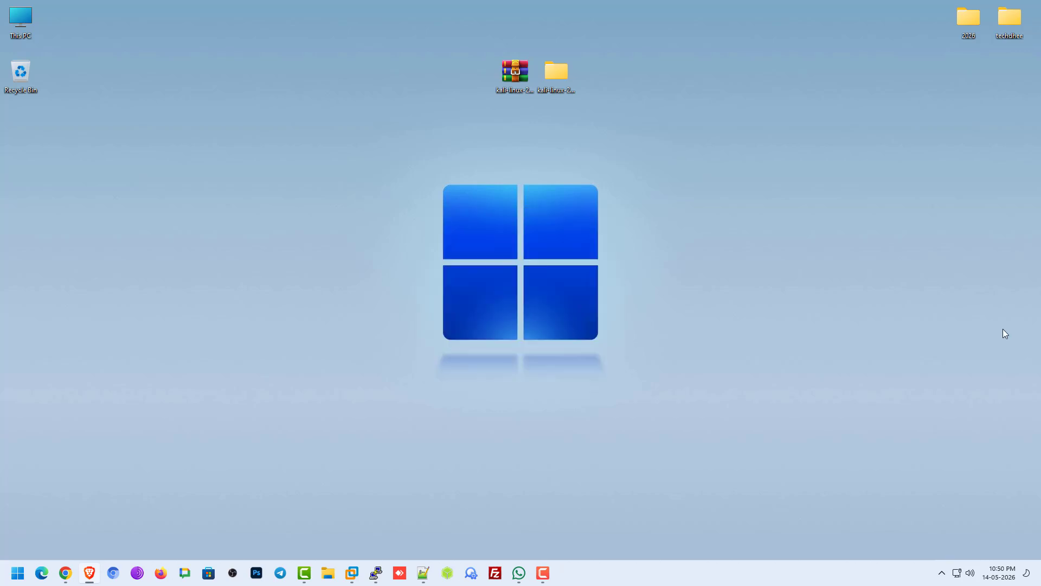
# Look through the files in the extracted kali-linux-2026.1-vmware-amd64.vmwarevm folder, and close the window
pyautogui.doubleClick(568, 87)
pyautogui.doubleClick(383, 227)
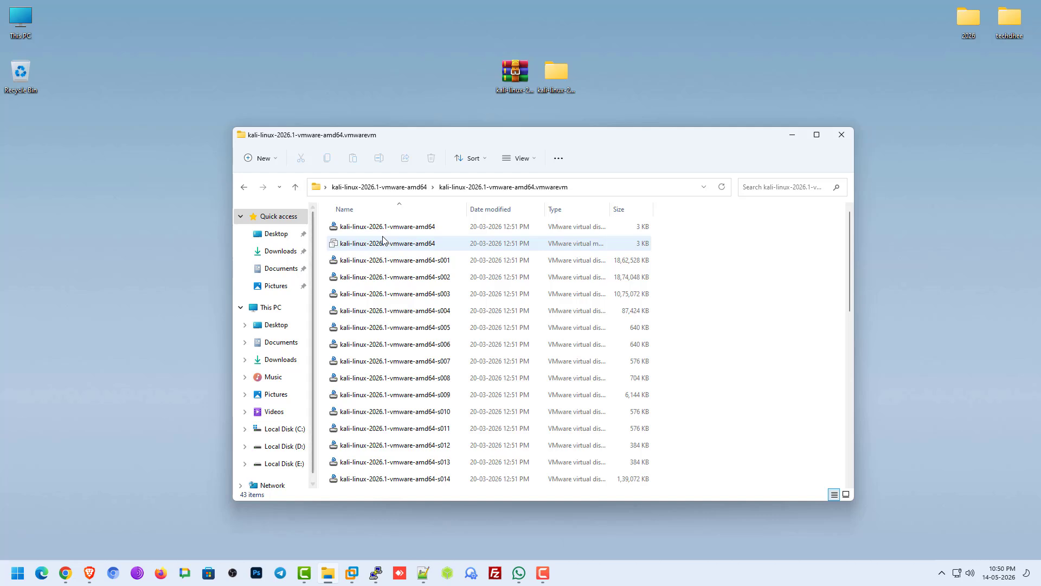
pyautogui.scroll(-9, 383, 241)
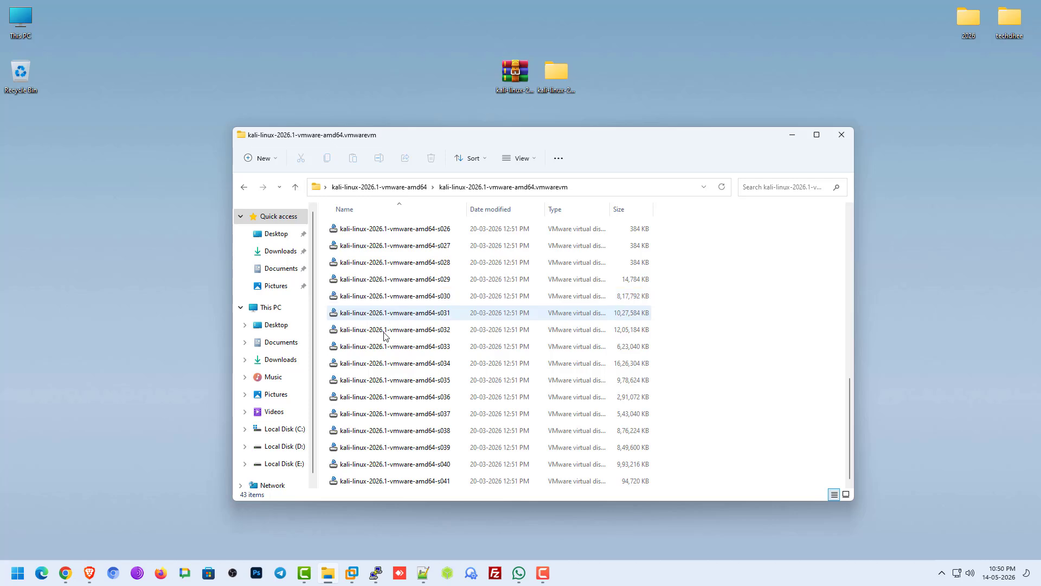
pyautogui.click(842, 134)
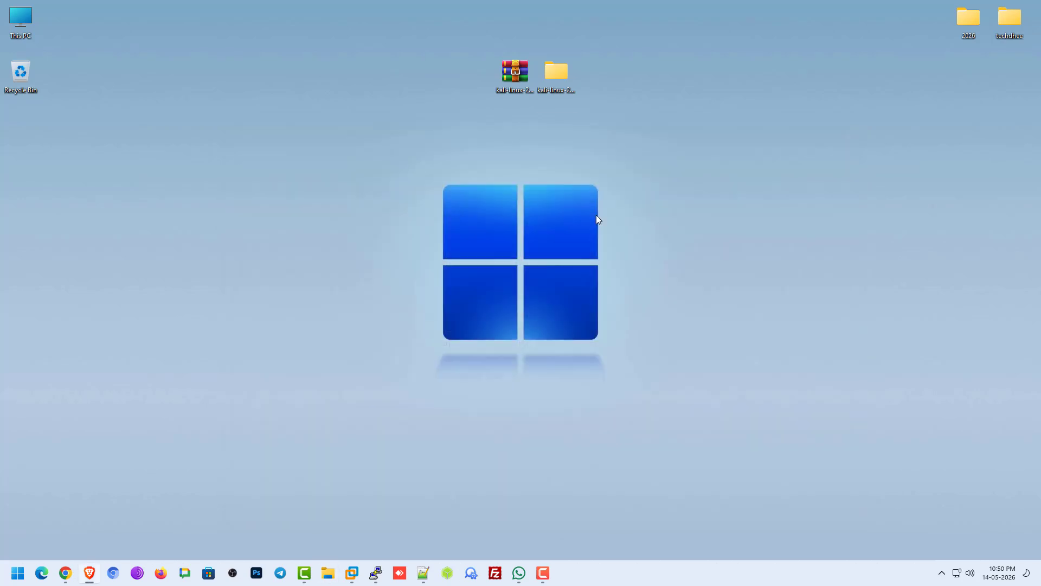
# Switch to VMware Workstation, open the kali-linux-2026.1-vmware-amd64 virtual machine from the extracted Desktop folder, and highlight the login credentials in its description
pyautogui.click(352, 572)
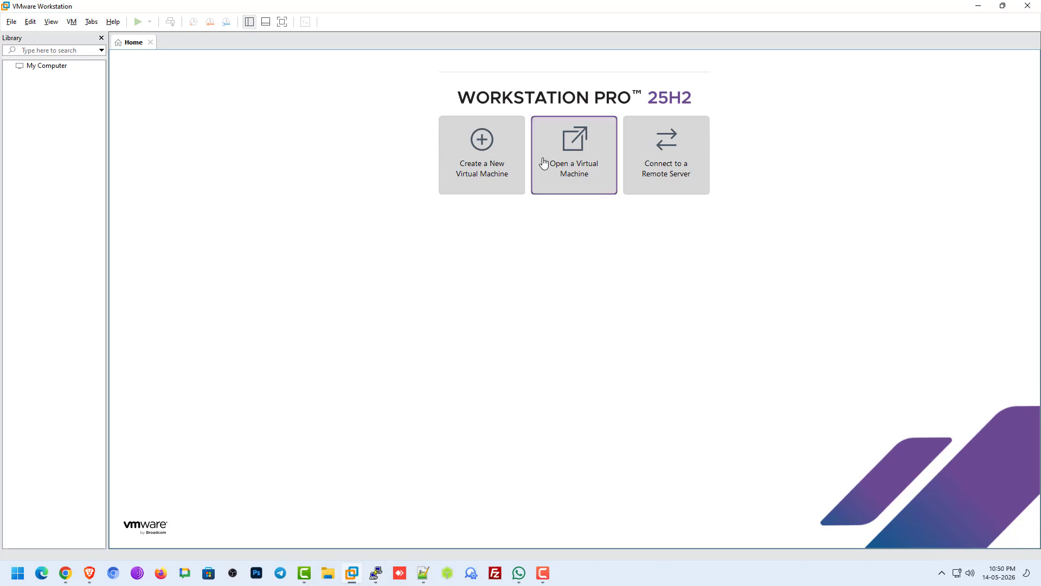
pyautogui.click(582, 164)
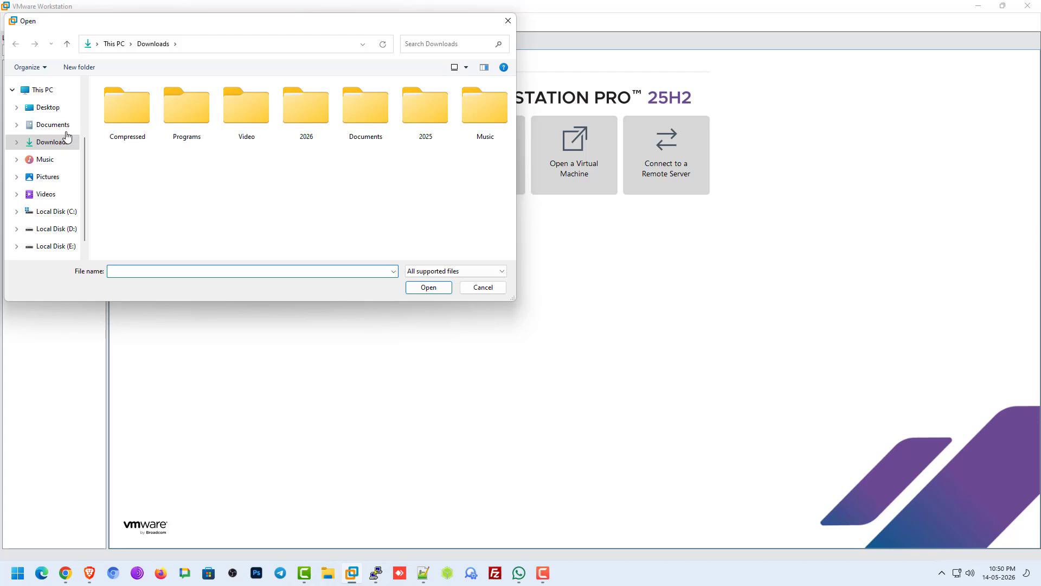
pyautogui.click(28, 109)
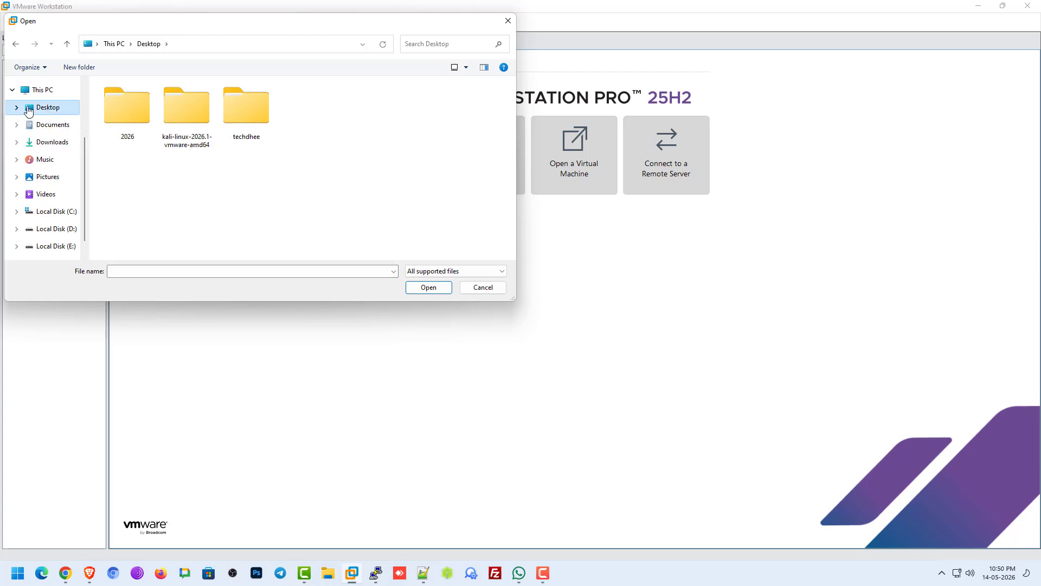
pyautogui.doubleClick(194, 115)
pyautogui.doubleClick(124, 106)
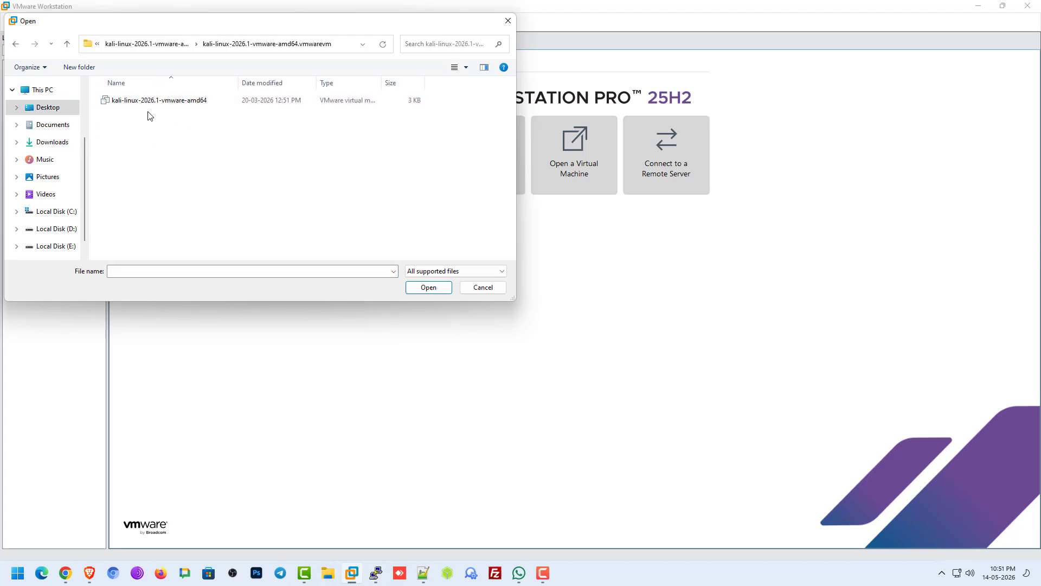
pyautogui.click(153, 106)
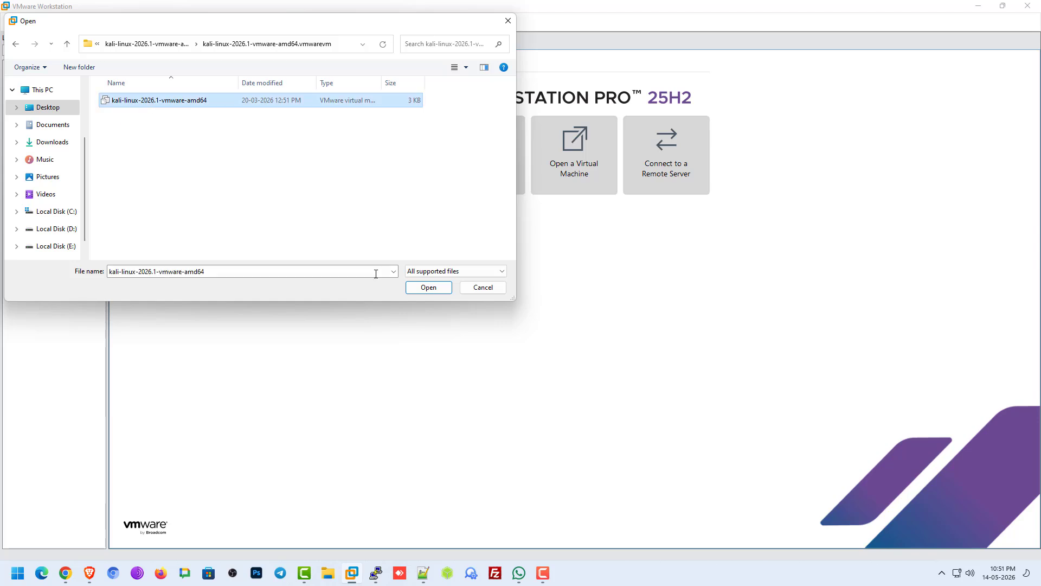
pyautogui.click(429, 288)
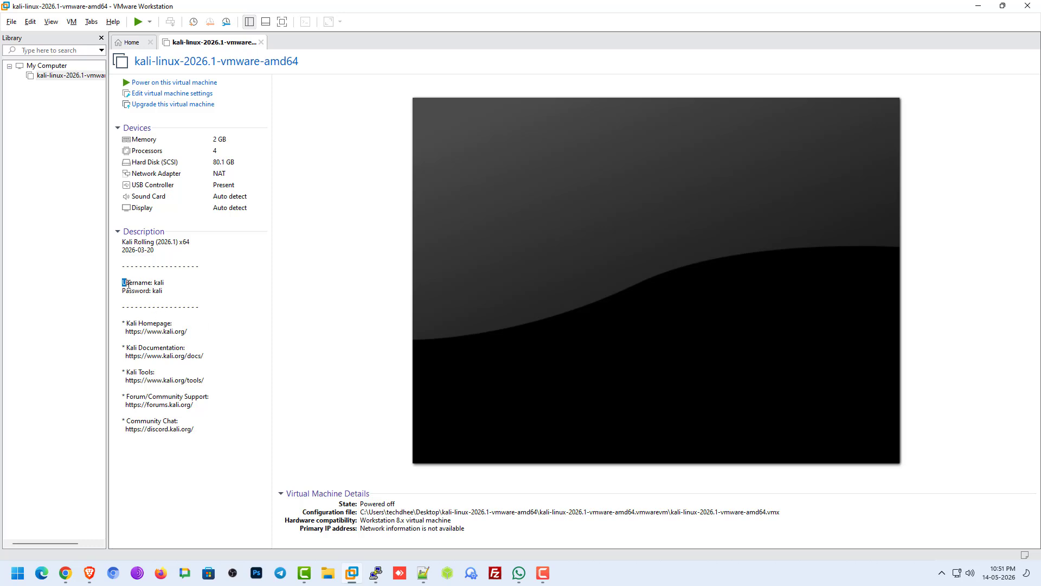
pyautogui.moveTo(125, 284); pyautogui.dragTo(164, 292)
# Upgrade the virtual machine's hardware compatibility to Workstation 25H2, altering this virtual machine instead of creating a clone
pyautogui.click(176, 106)
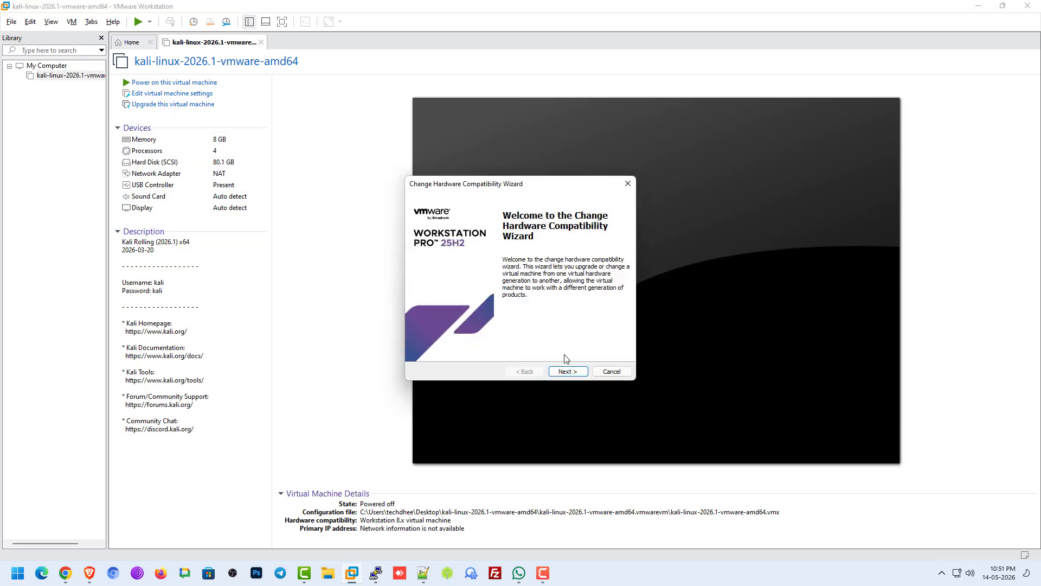
pyautogui.click(567, 372)
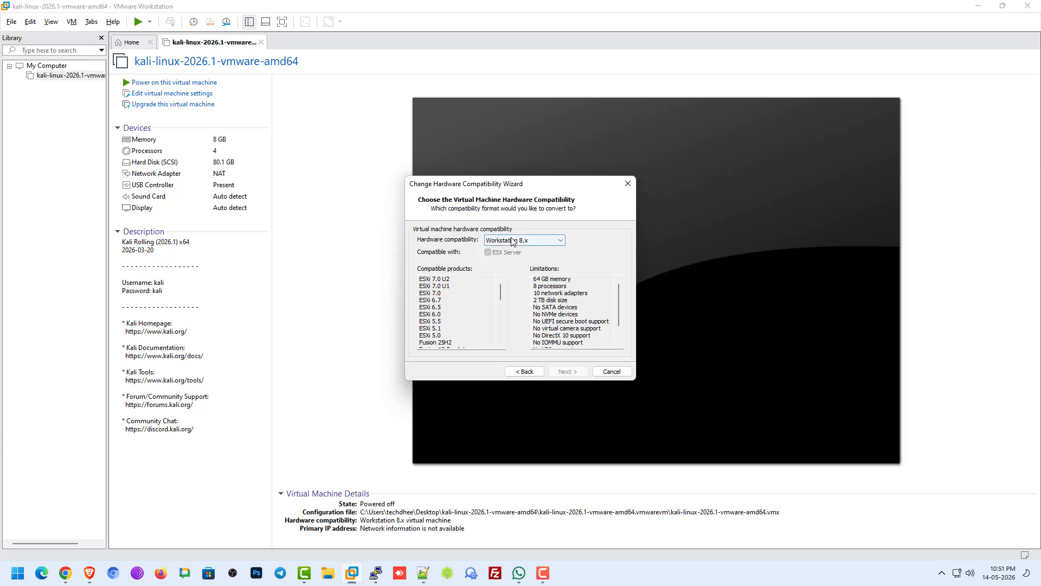
pyautogui.click(512, 241)
pyautogui.click(522, 251)
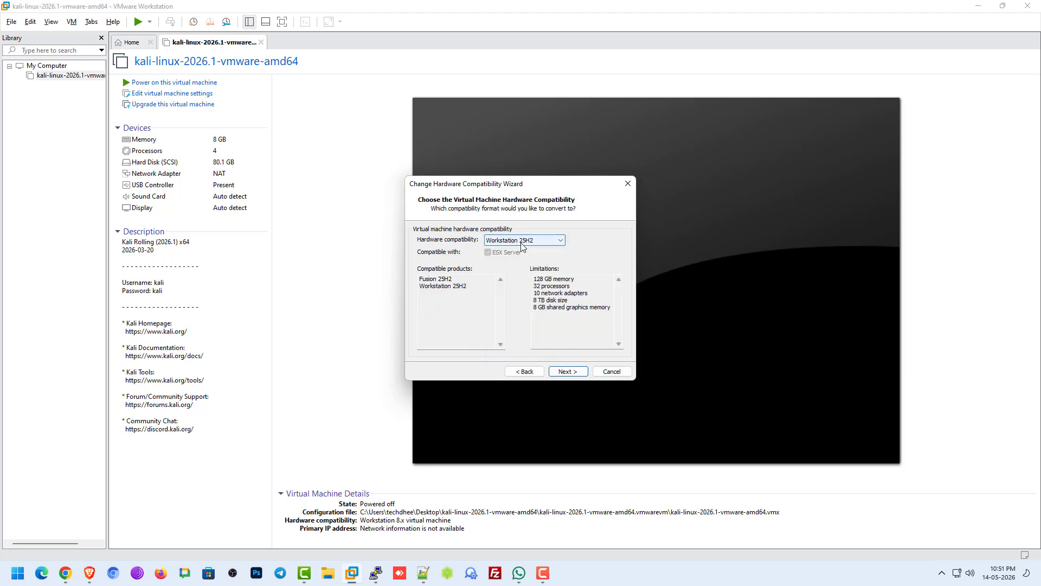
pyautogui.click(574, 373)
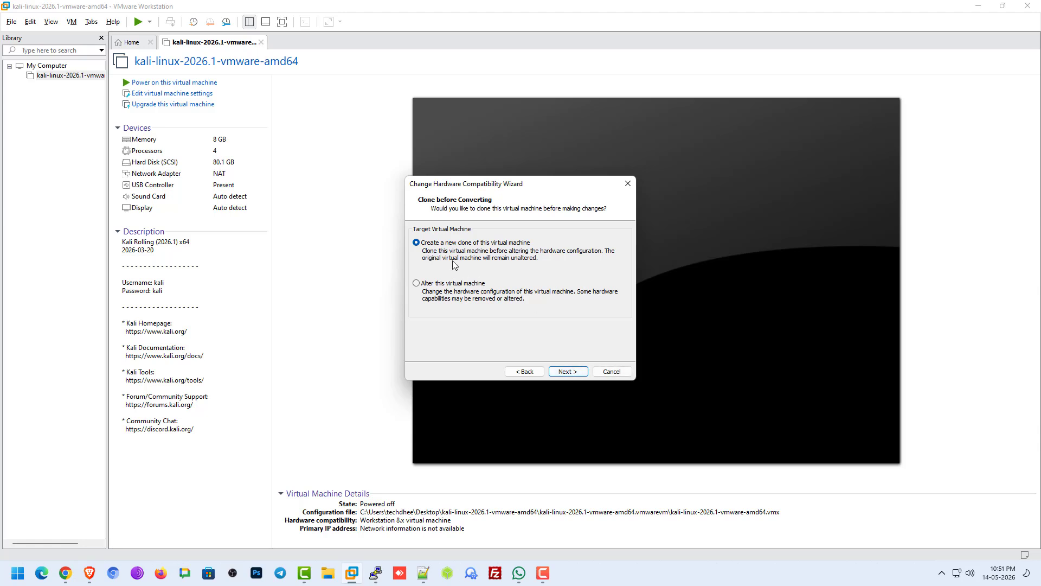
pyautogui.click(418, 284)
pyautogui.click(571, 373)
pyautogui.click(568, 372)
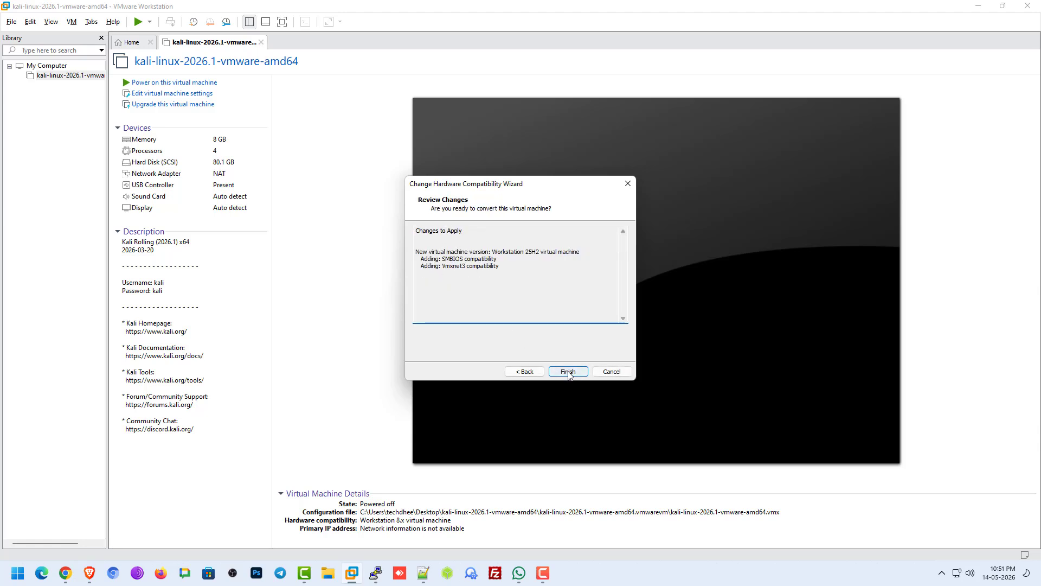
pyautogui.click(610, 372)
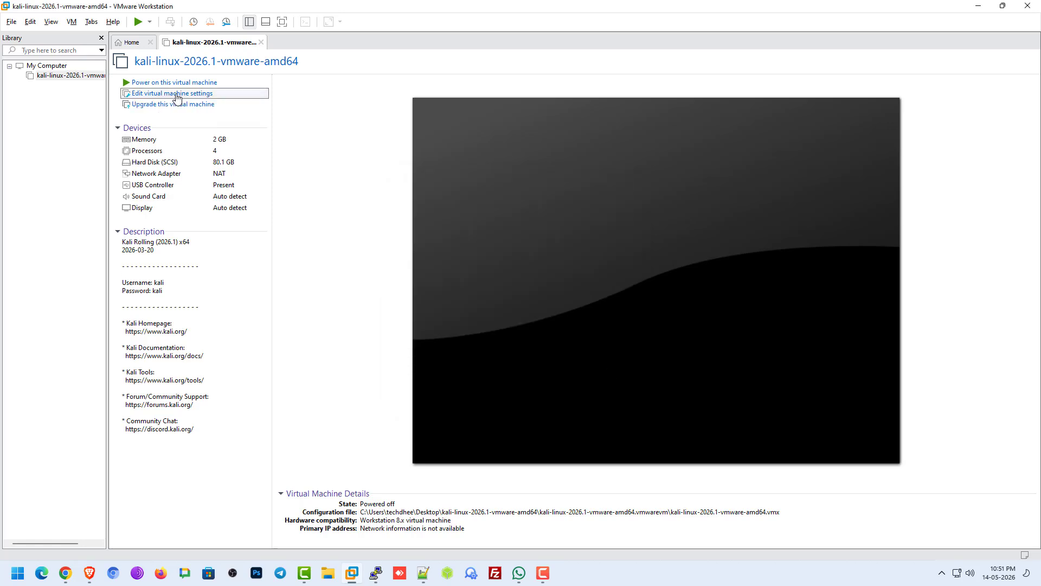
# Set the virtual machine's memory to 8 GB, check its processor and general settings, and save the configuration
pyautogui.click(176, 95)
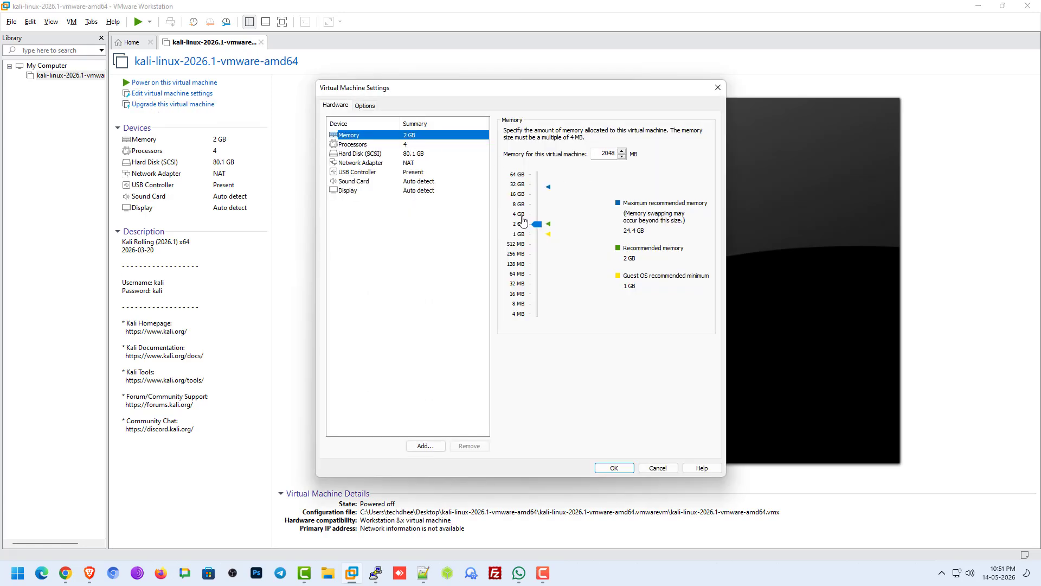
pyautogui.click(521, 206)
pyautogui.click(408, 146)
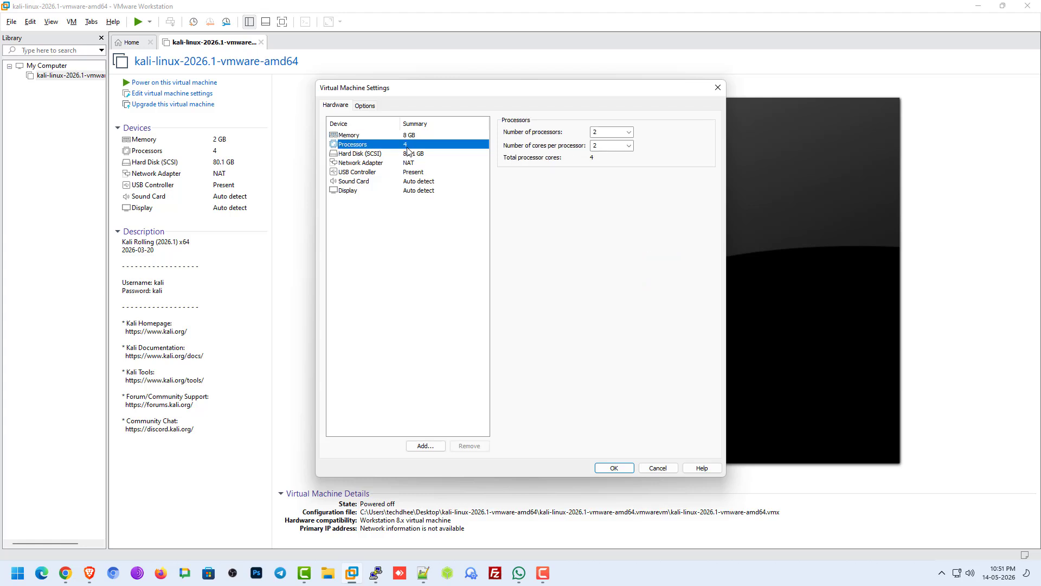
pyautogui.click(366, 109)
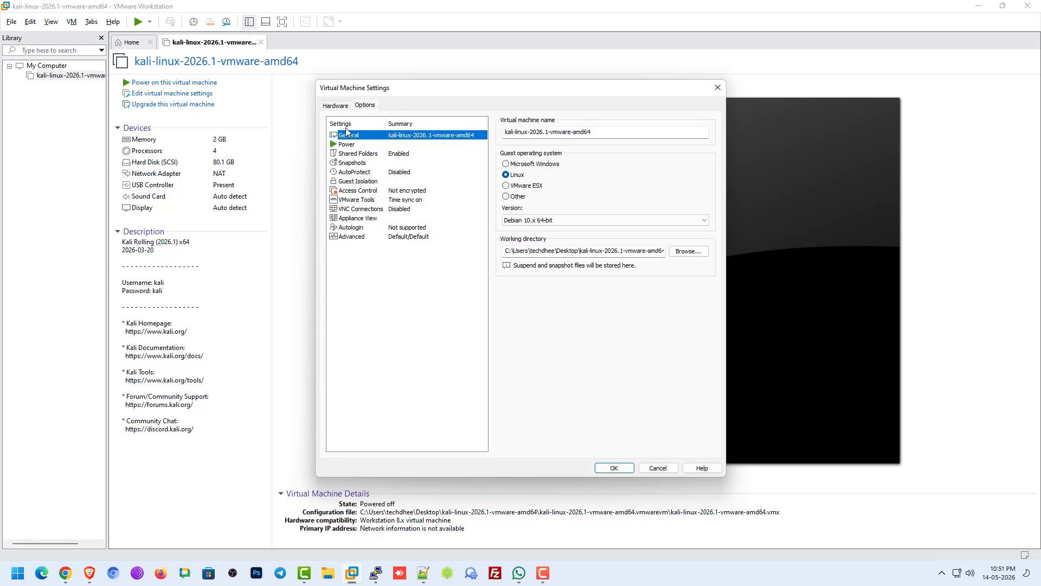
pyautogui.click(618, 467)
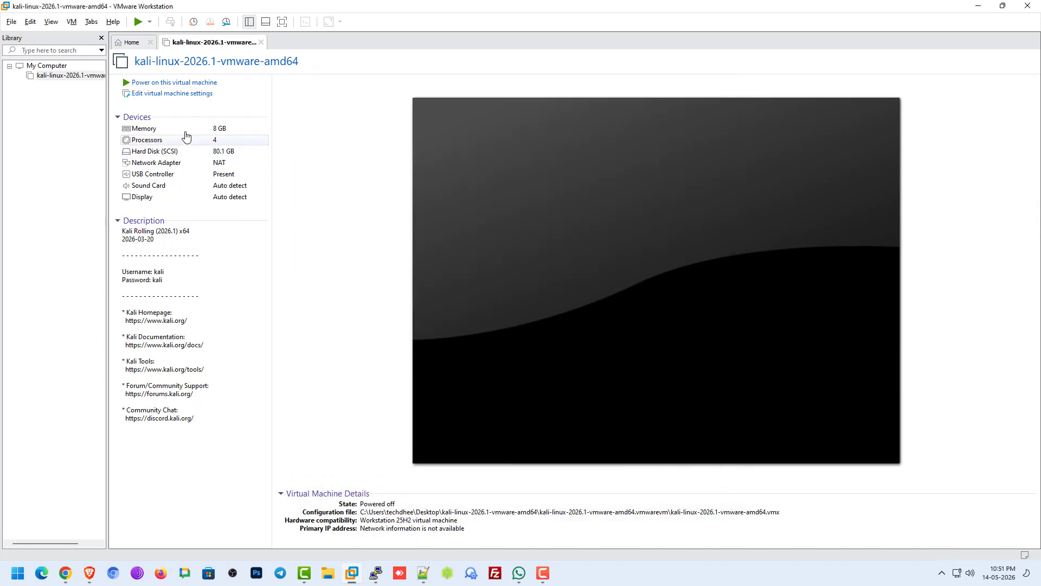
# Power on the Kali virtual machine and log in with the default username and account password
pyautogui.click(165, 83)
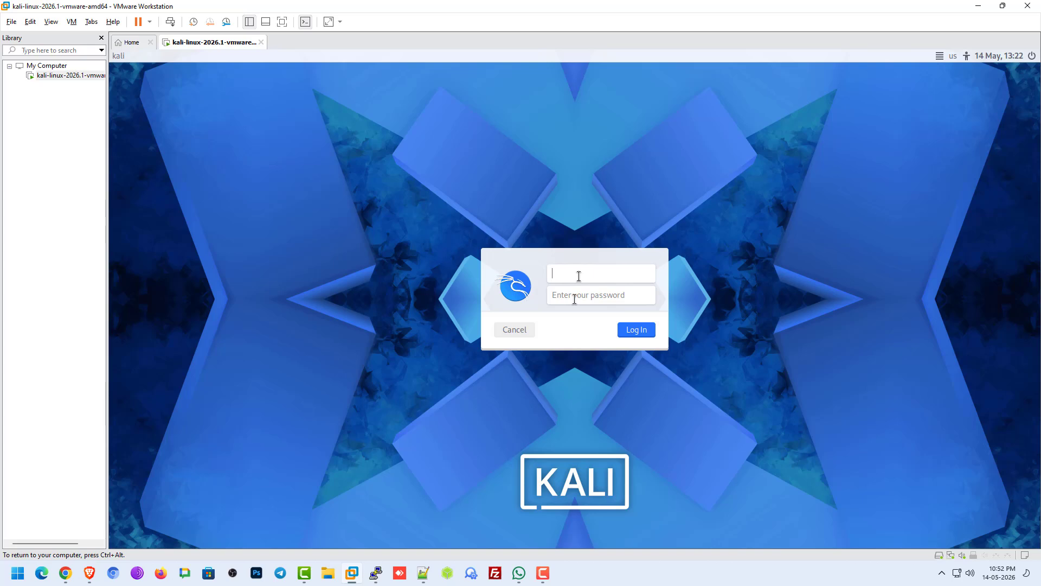
pyautogui.write('kali')
pyautogui.press('Tab')
pyautogui.write('kali')
pyautogui.press('Return')
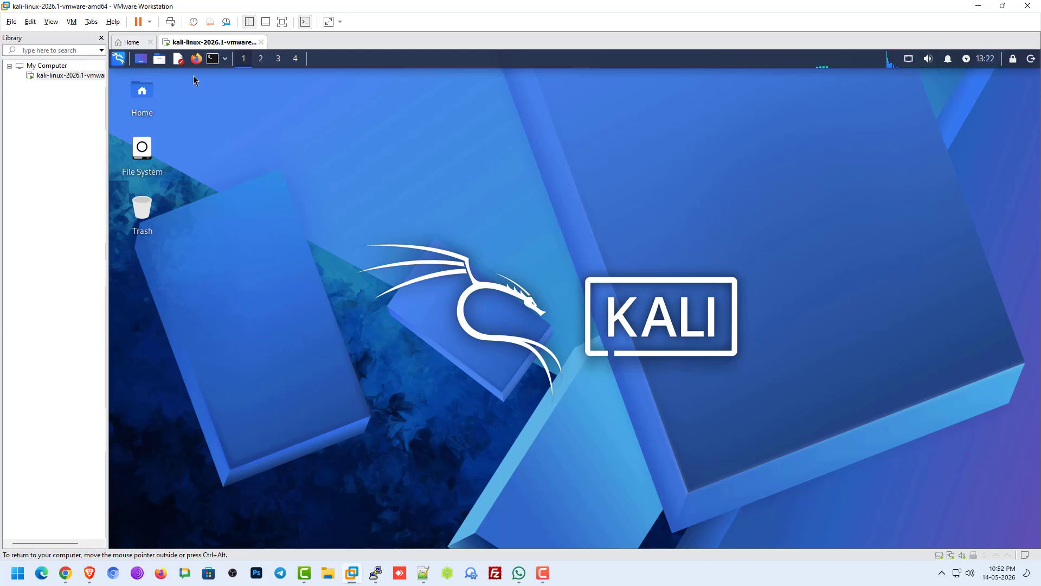
# Open a terminal in Kali, enlarge its window to about 120 x 34, and move it nearer the desktop's centre
pyautogui.click(211, 59)
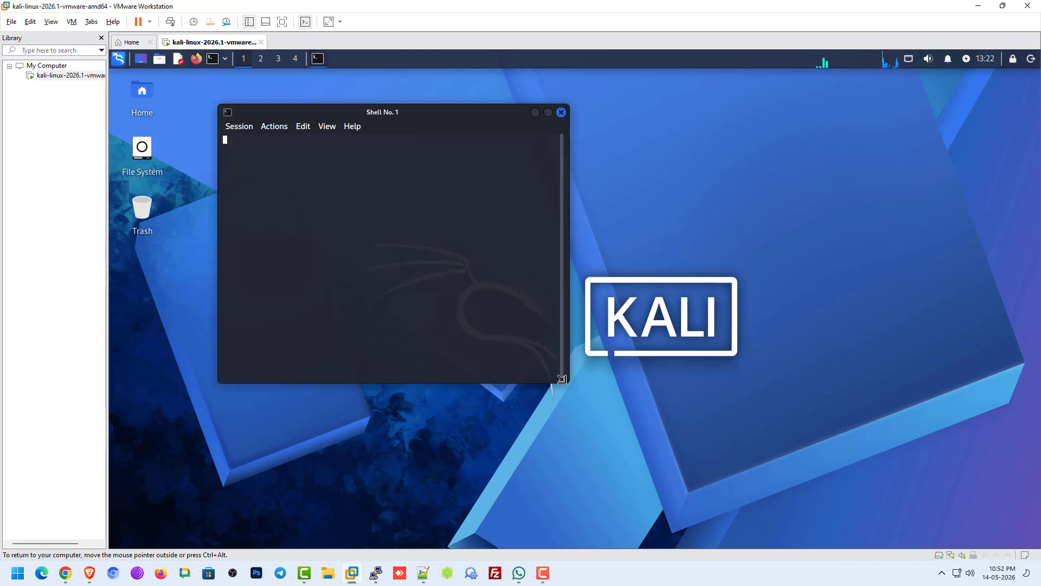
pyautogui.moveTo(566, 376); pyautogui.dragTo(755, 441)
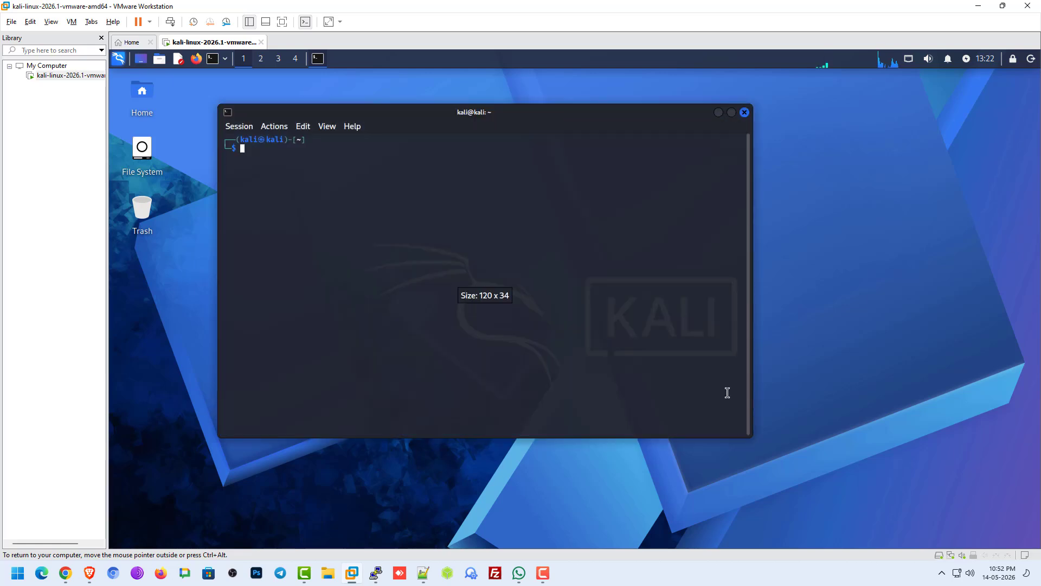
pyautogui.moveTo(494, 119); pyautogui.dragTo(580, 154)
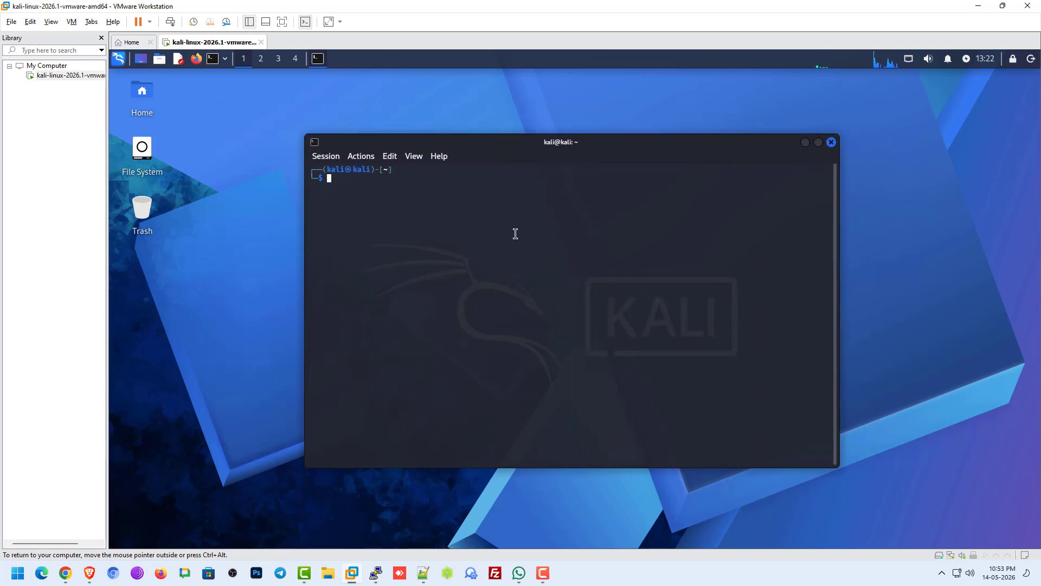
# Run cat /etc/os-release in the terminal and highlight the VERSION_ID line to check the Kali release
pyautogui.write('cat /etc/os')
pyautogui.press('Tab')
pyautogui.press('Return')
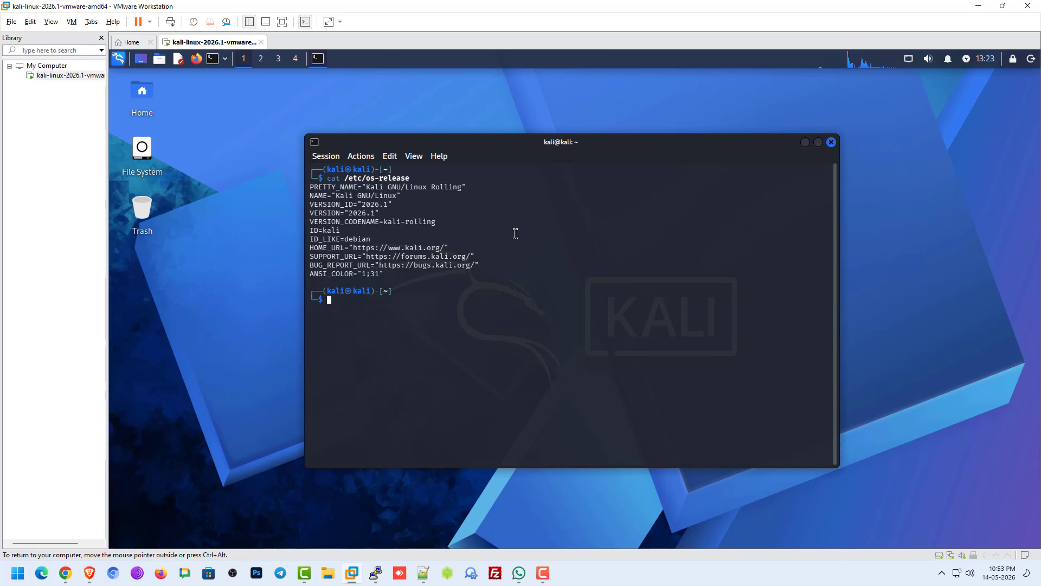
pyautogui.moveTo(314, 206); pyautogui.dragTo(401, 205)
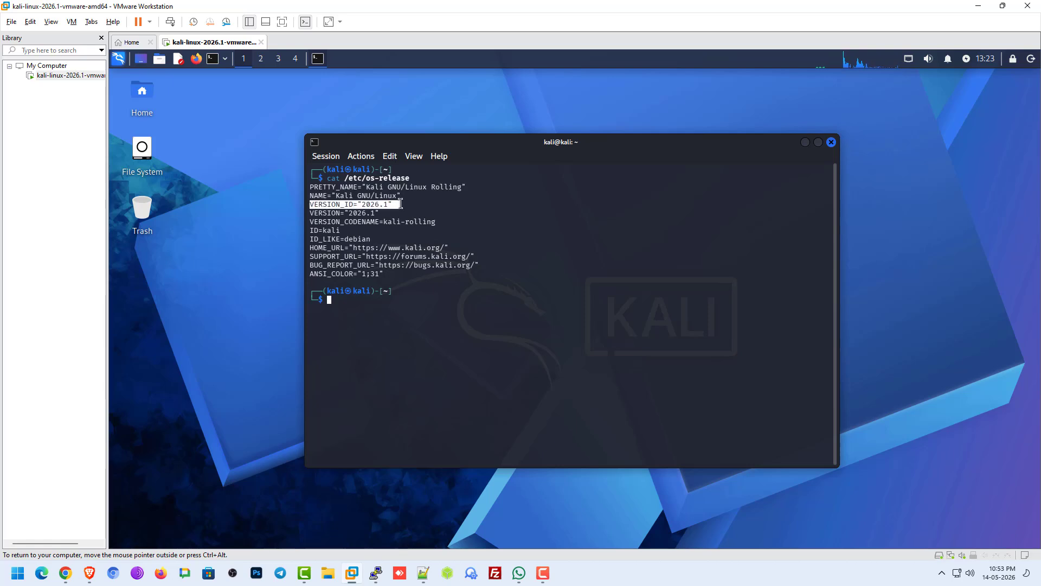
pyautogui.click(520, 211)
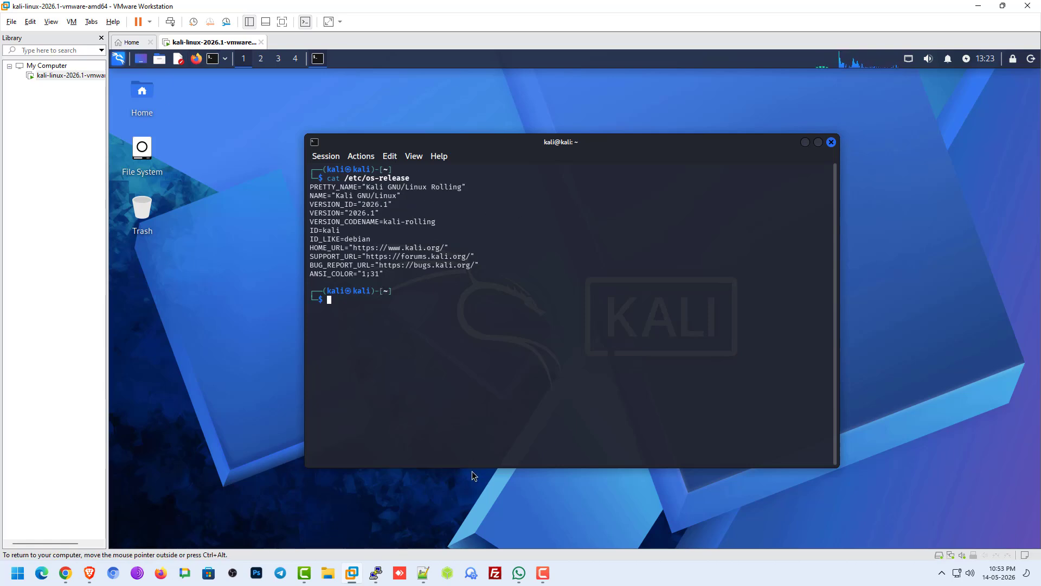